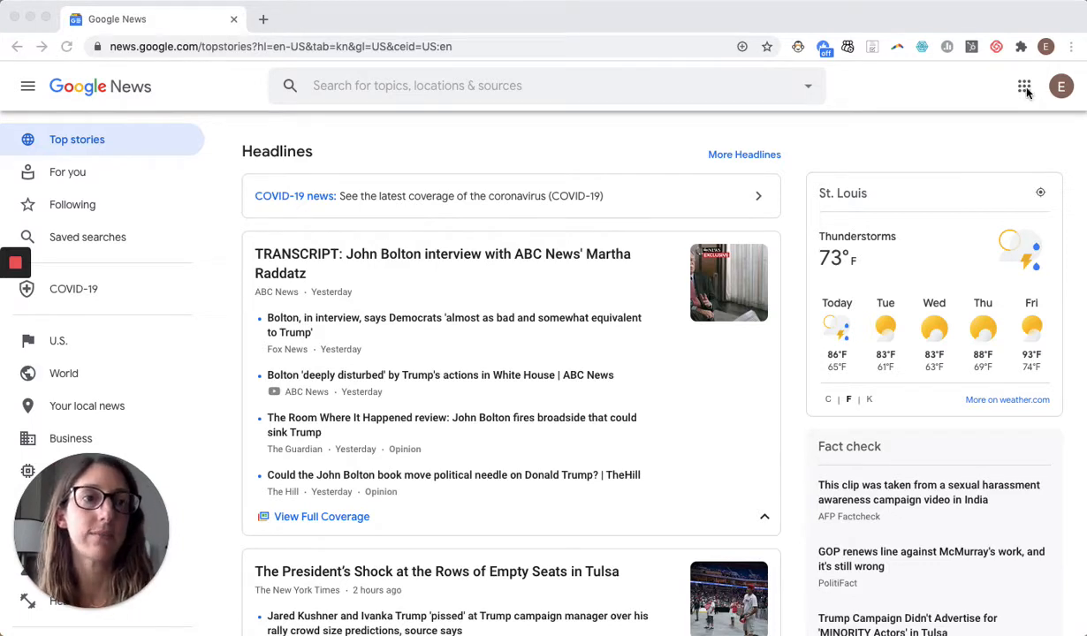
Step: Open Google Jamboard from the list of Google apps
{"action": "left_click", "coordinate": [1026, 92]}
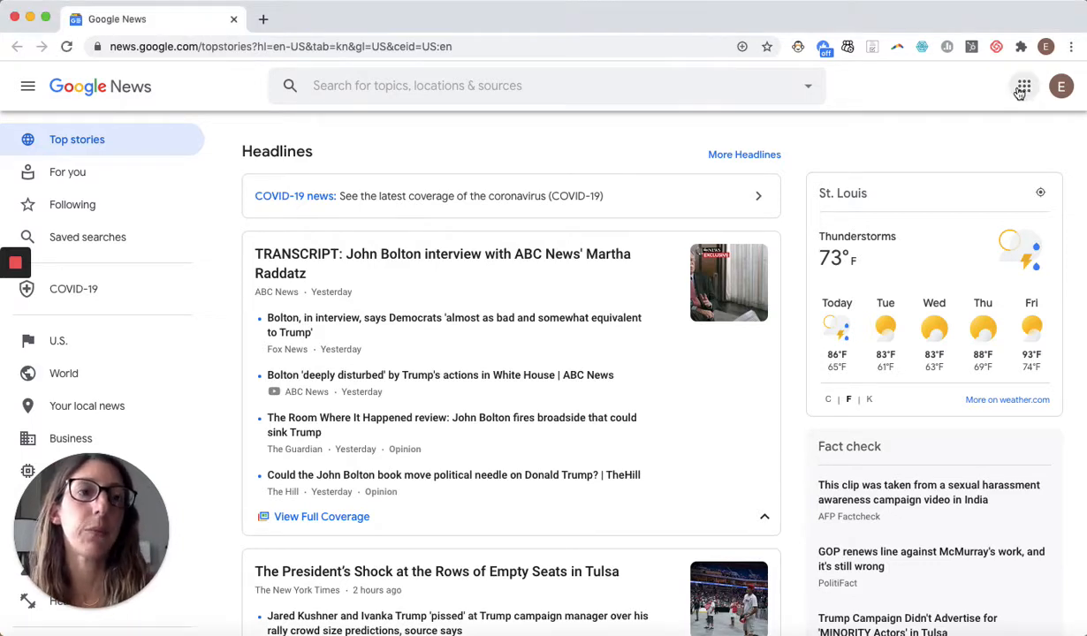
{"action": "left_click", "coordinate": [1024, 88]}
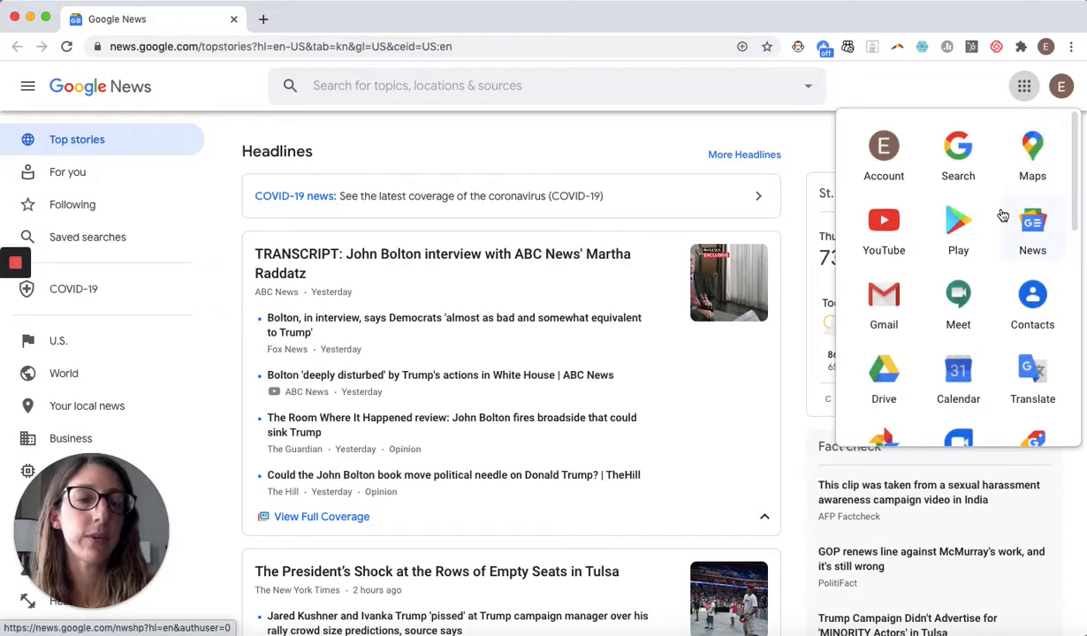
{"action": "scroll", "coordinate": [1002, 215], "scroll_direction": "down", "scroll_amount": 5}
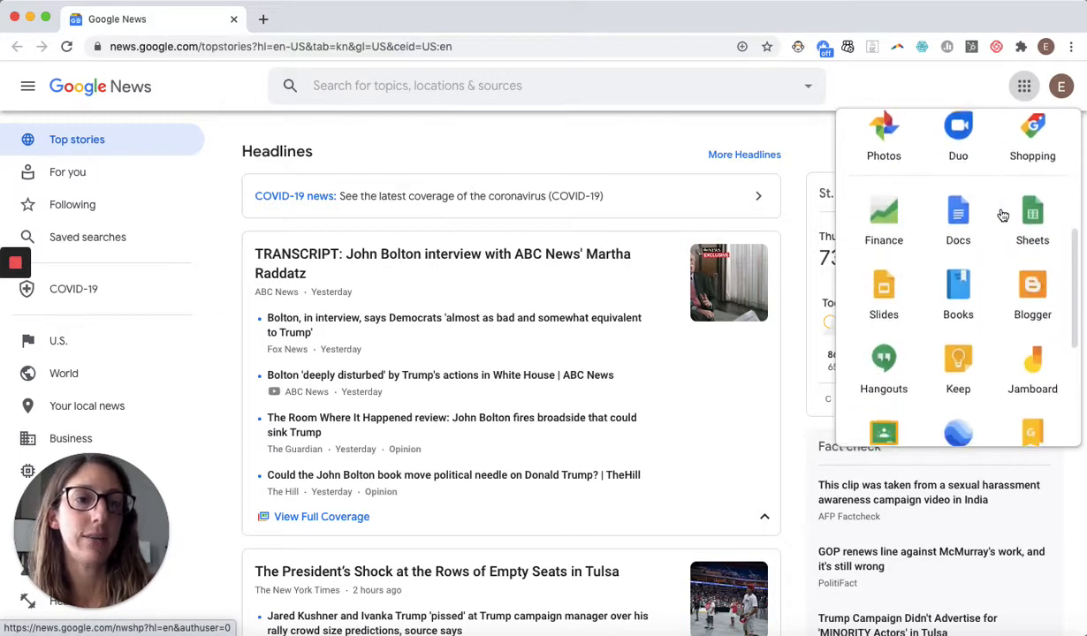
{"action": "scroll", "coordinate": [1001, 215], "scroll_direction": "down", "scroll_amount": 3}
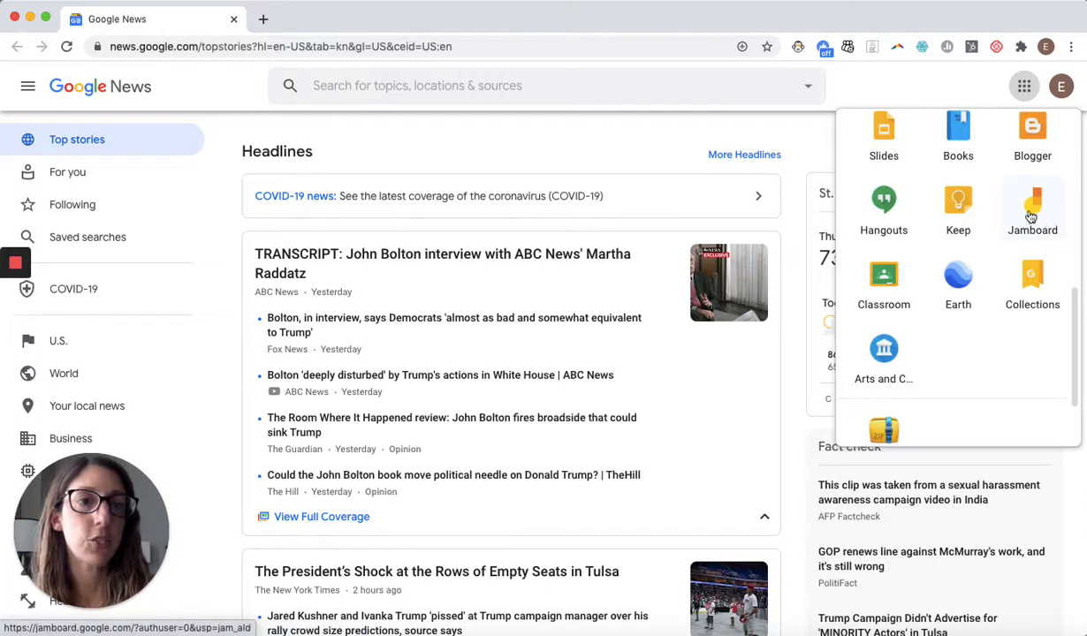
{"action": "left_click", "coordinate": [1044, 220]}
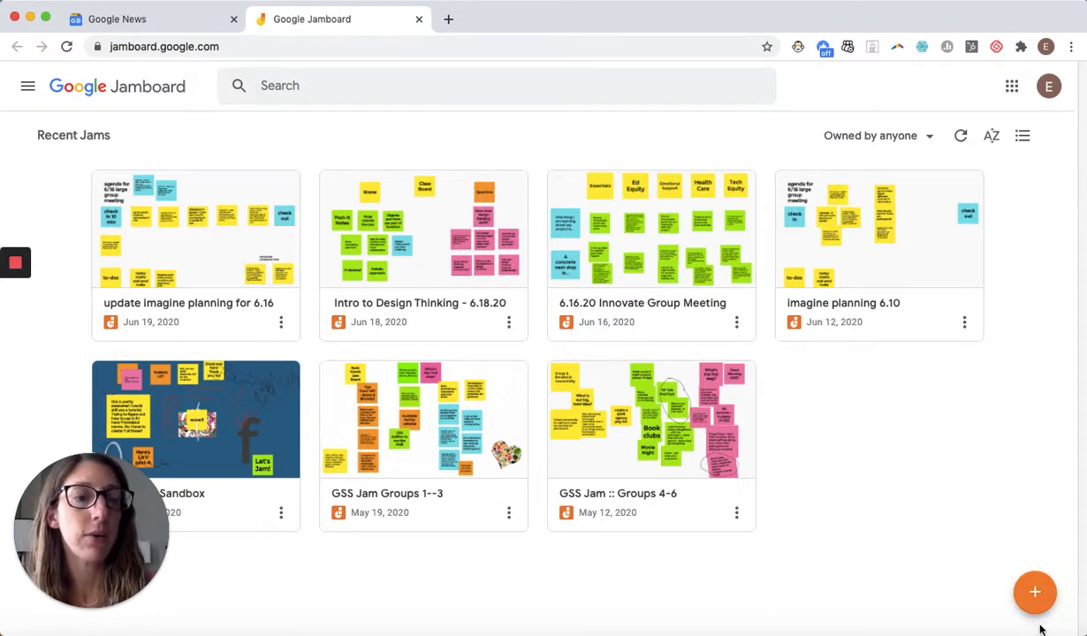
Step: Create a new jam, add a second blank frame and return to the first frame
{"action": "left_click", "coordinate": [1036, 595]}
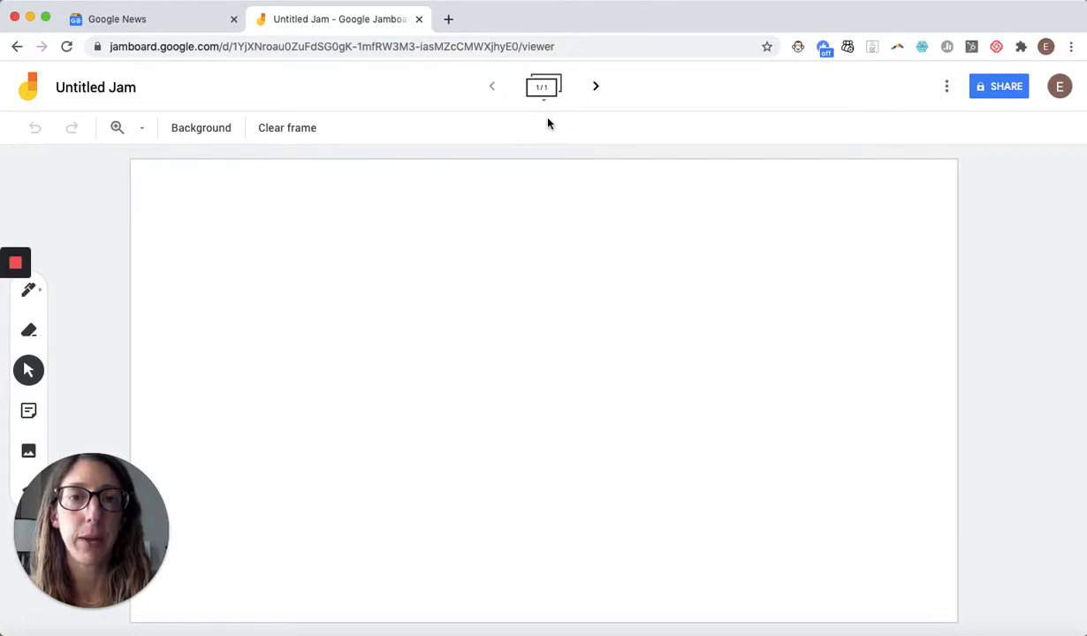
{"action": "left_click", "coordinate": [596, 89]}
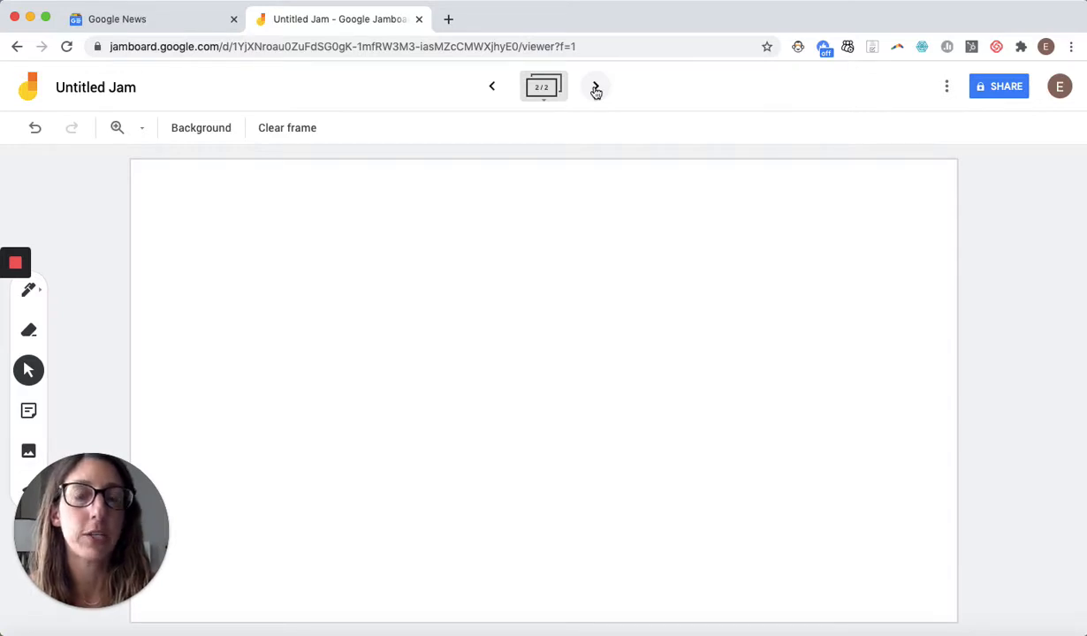
{"action": "left_click", "coordinate": [492, 85]}
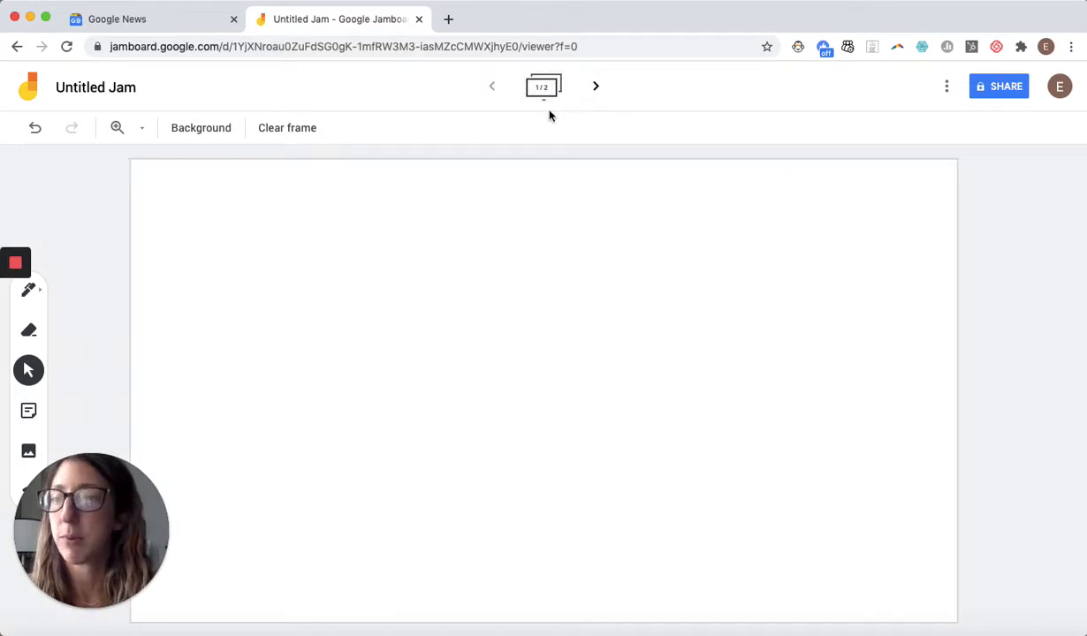
{"action": "left_click", "coordinate": [86, 516]}
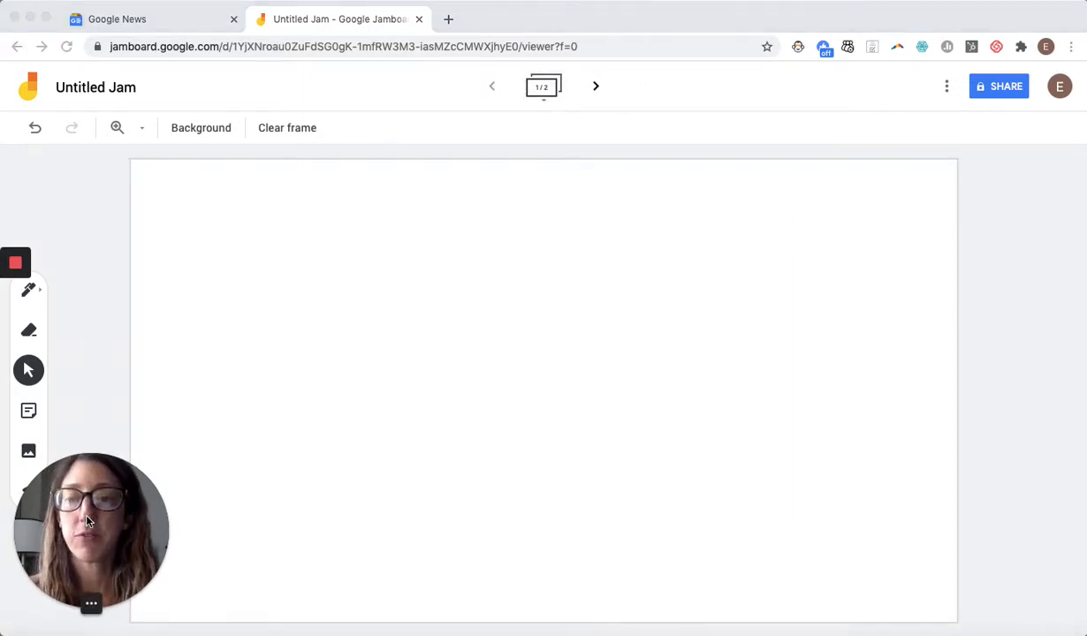
{"action": "left_click_drag", "start_coordinate": [87, 521], "coordinate": [1001, 513]}
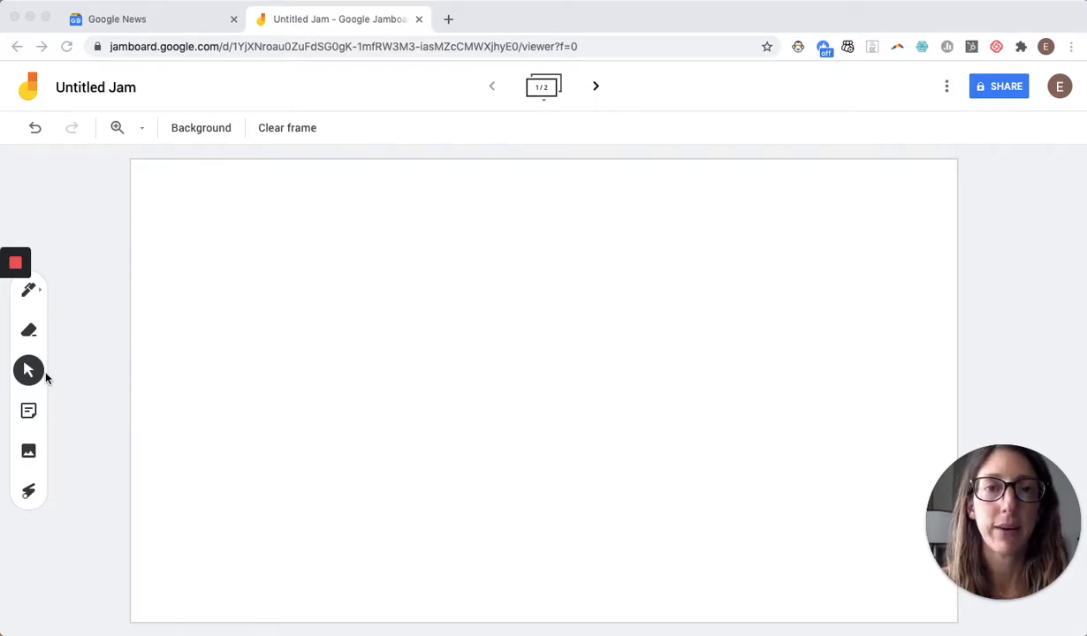
Step: Add a green sticky note reading "Here's my first post-it" to the first frame
{"action": "left_click", "coordinate": [31, 415]}
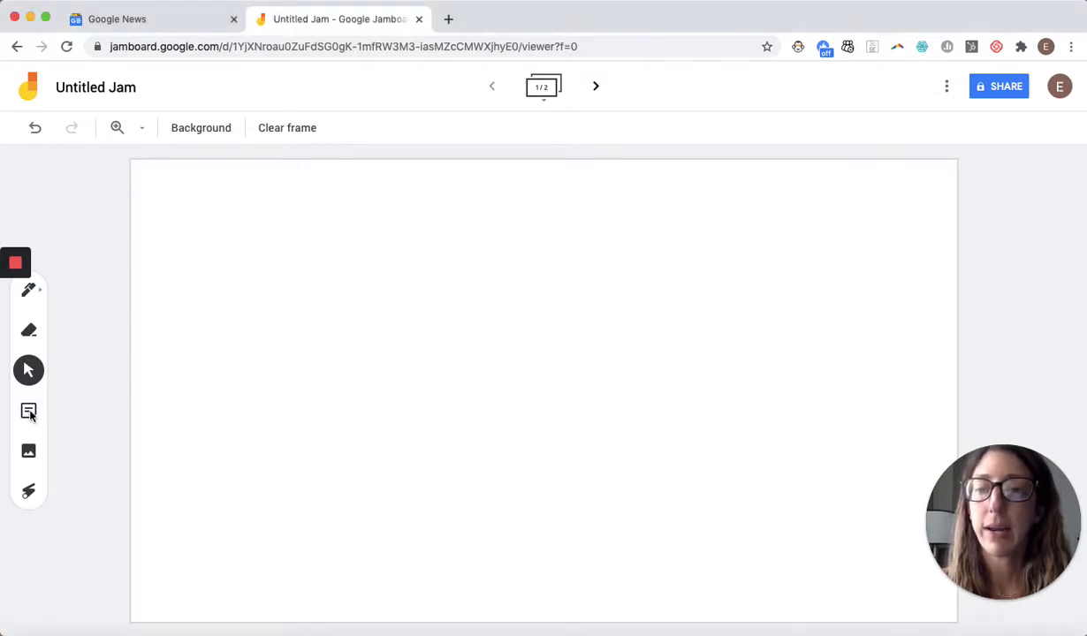
{"action": "left_click", "coordinate": [29, 411]}
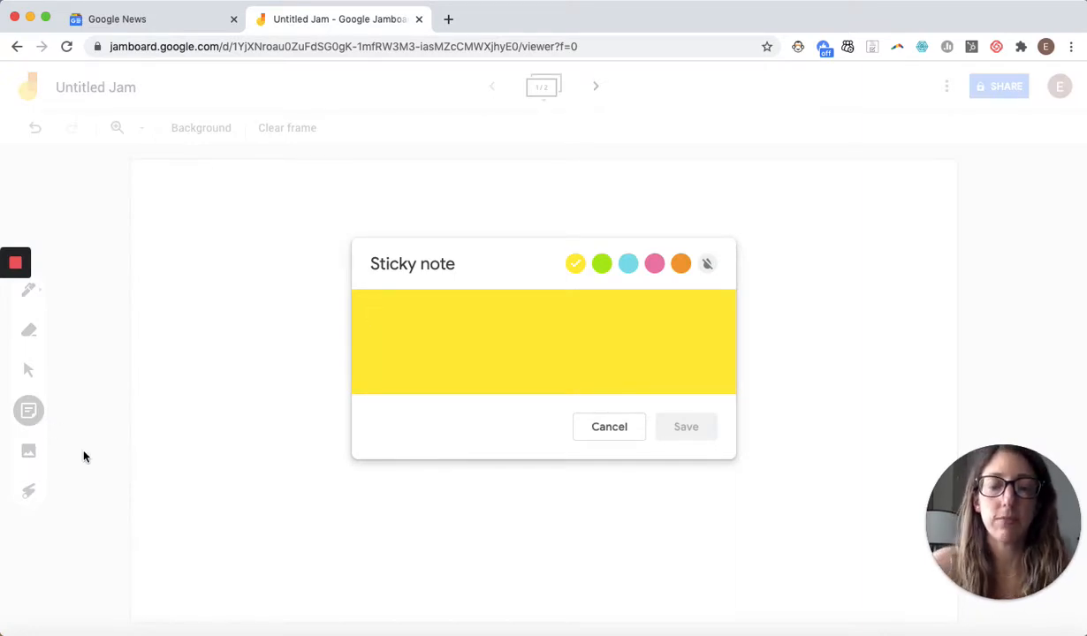
{"action": "type", "text": "Here's my first post"}
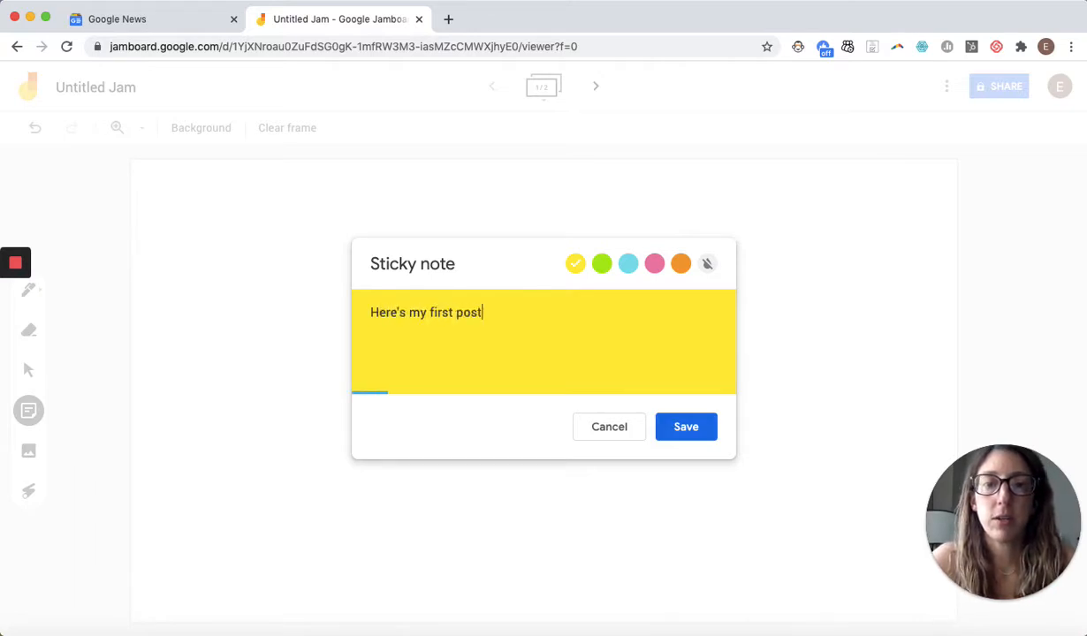
{"action": "type", "text": "-it"}
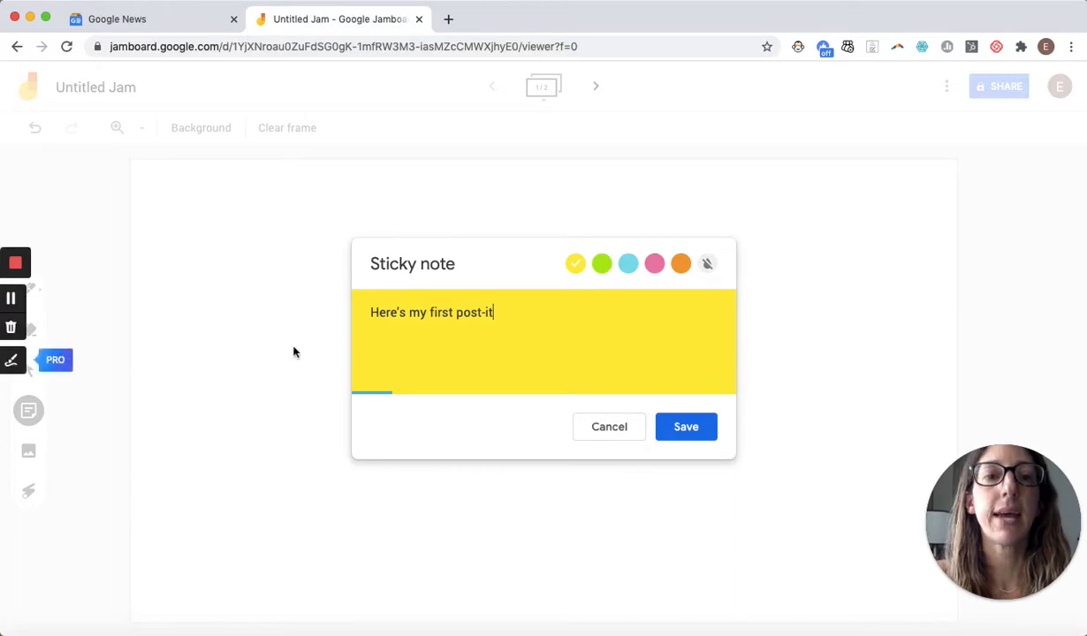
{"action": "left_click", "coordinate": [603, 265]}
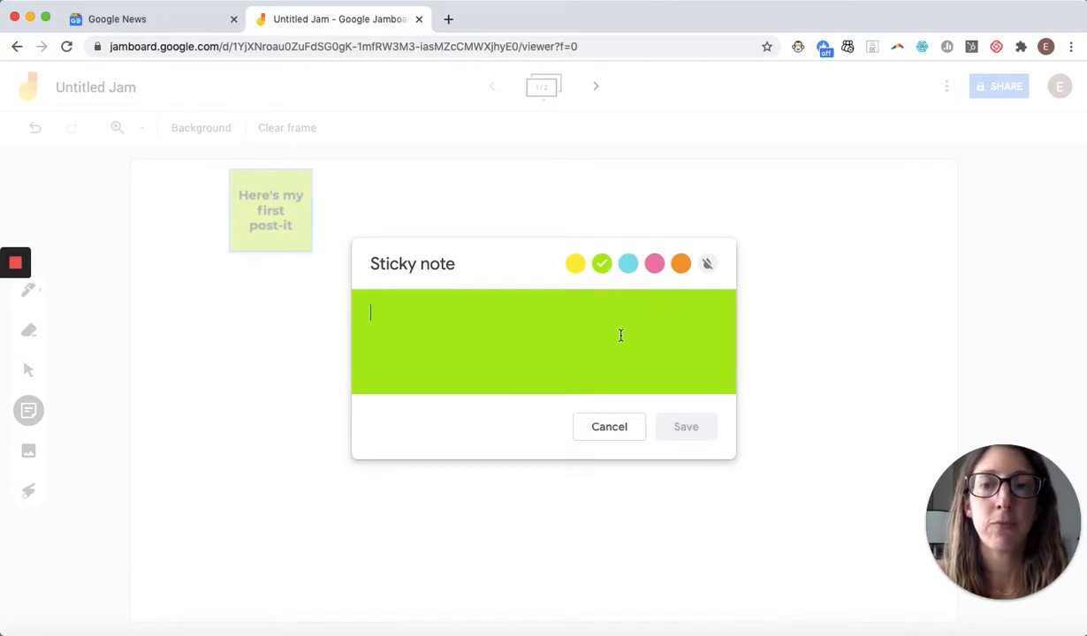
{"action": "left_click", "coordinate": [609, 427]}
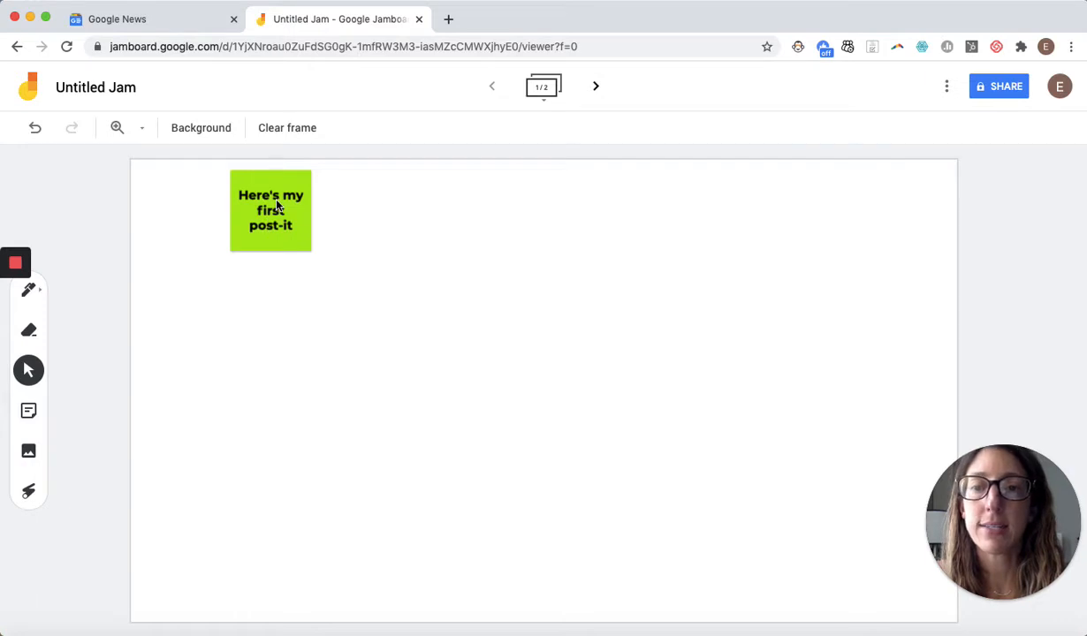
Step: Move the green sticky note down toward the frame's middle, enlarge it and tilt it counter-clockwise
{"action": "left_click_drag", "start_coordinate": [250, 200], "coordinate": [363, 283]}
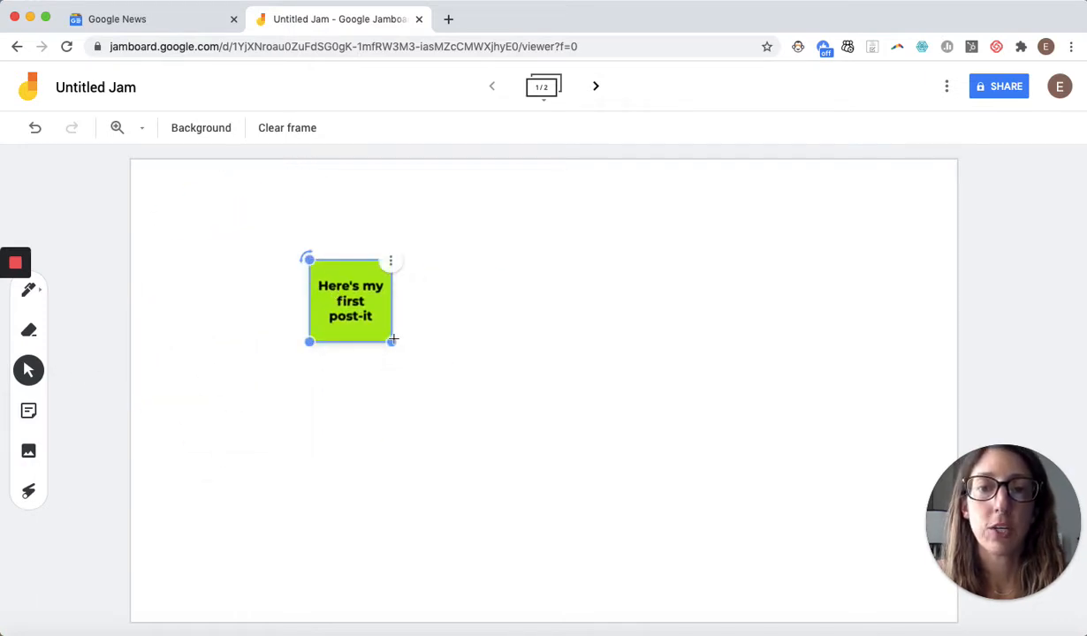
{"action": "left_click_drag", "start_coordinate": [393, 339], "coordinate": [436, 386]}
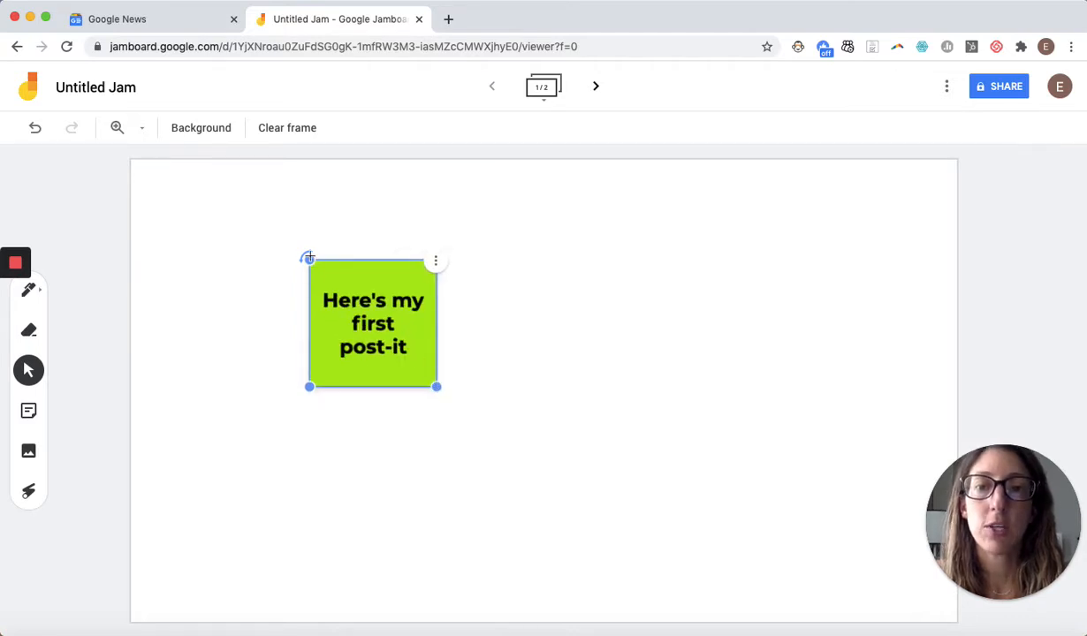
{"action": "left_click_drag", "start_coordinate": [305, 255], "coordinate": [306, 293]}
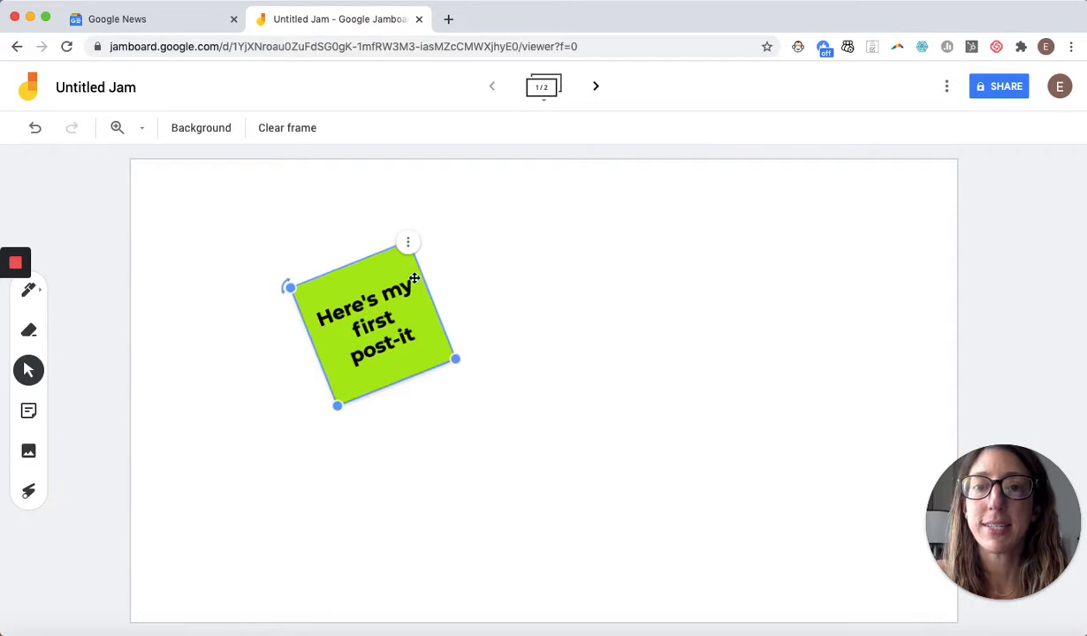
{"action": "left_click", "coordinate": [407, 246]}
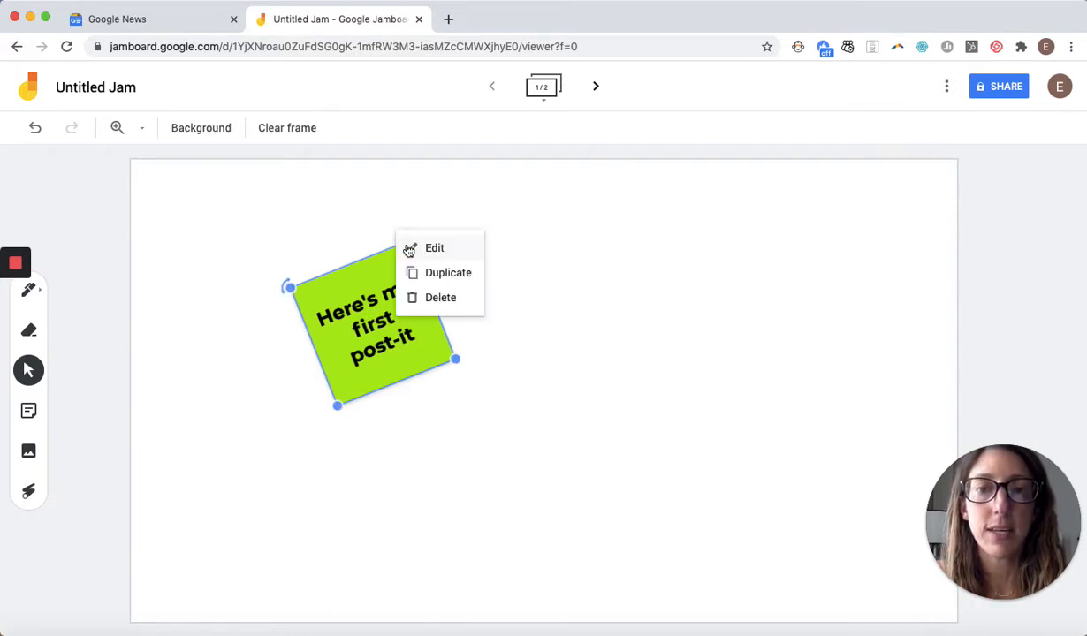
{"action": "left_click", "coordinate": [355, 258]}
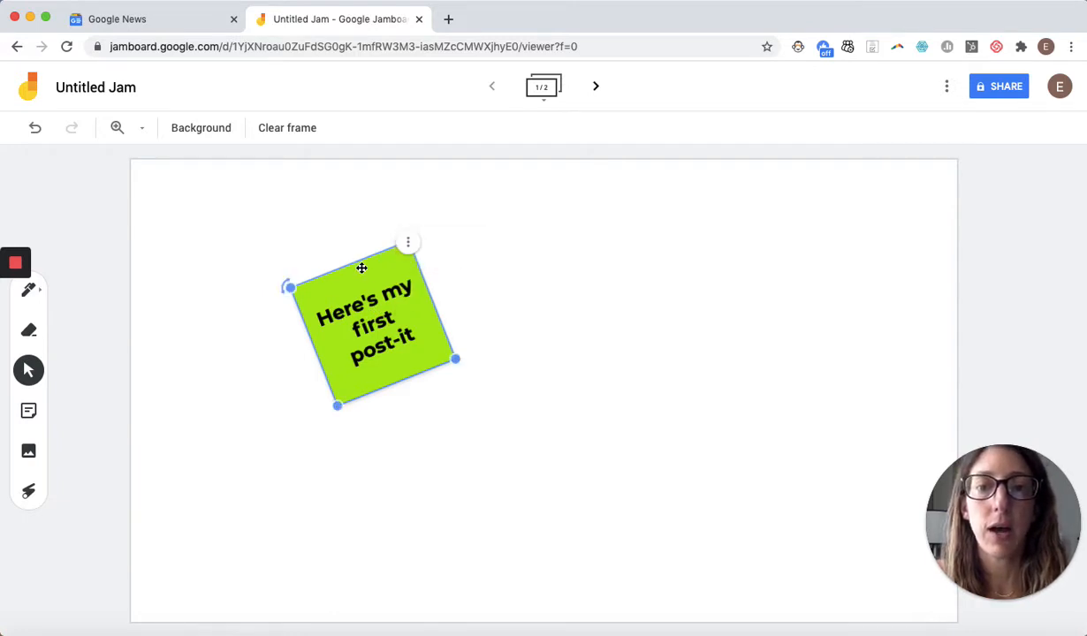
{"action": "left_click", "coordinate": [409, 244]}
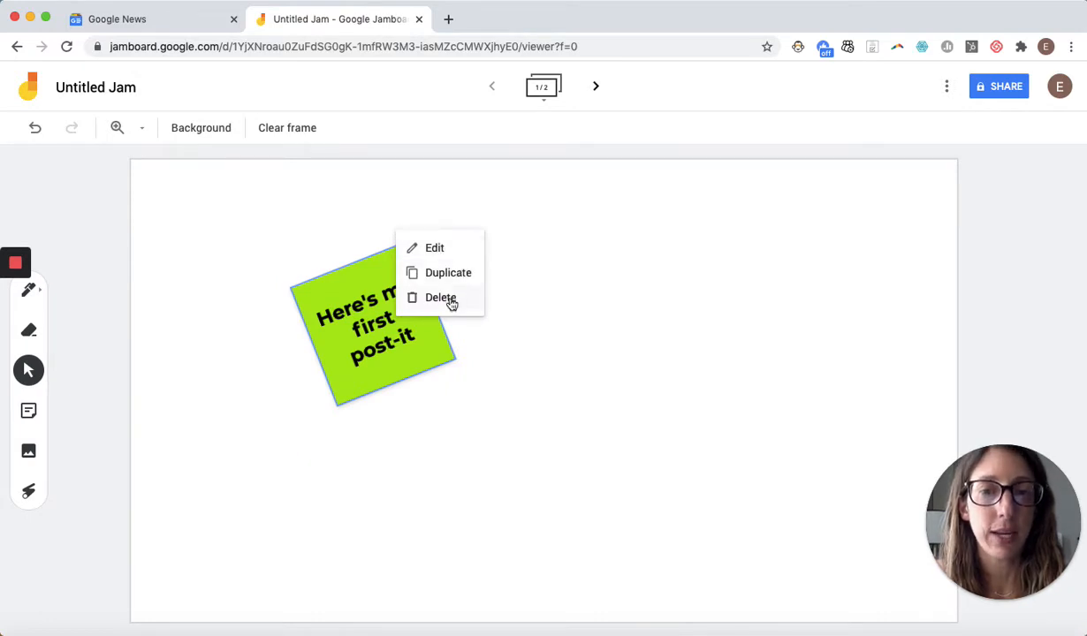
{"action": "left_click", "coordinate": [516, 329]}
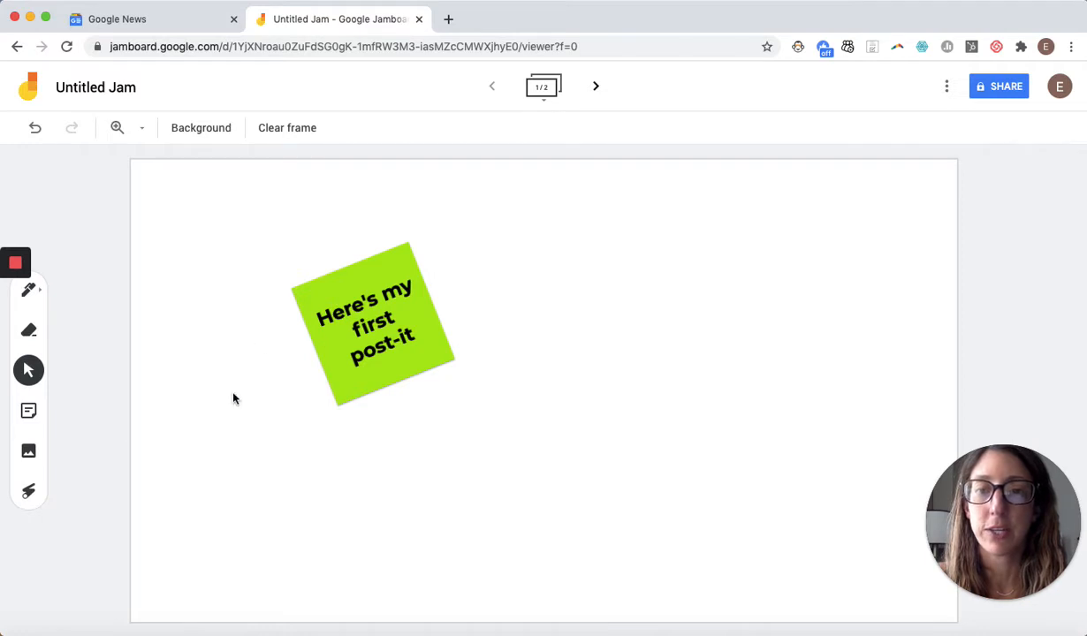
Step: Trace around the sticky note with the Laser tool to point it out
{"action": "left_click", "coordinate": [28, 490]}
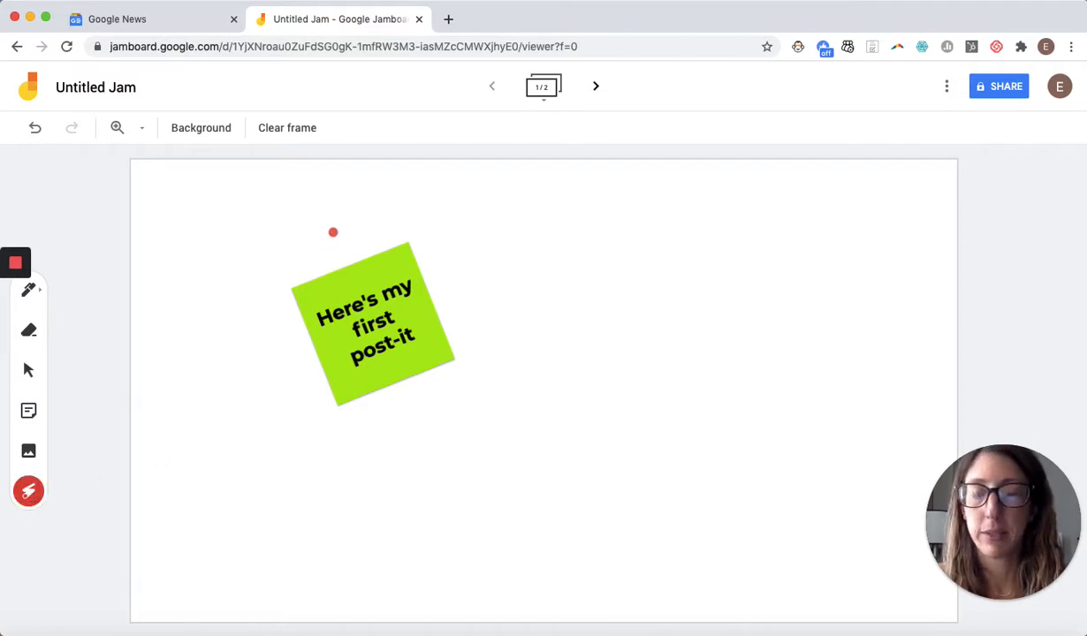
{"action": "mouse_move", "coordinate": [333, 233]}
{"action": "left_mouse_down"}
{"action": "mouse_move", "coordinate": [303, 449]}
{"action": "mouse_move", "coordinate": [403, 493]}
{"action": "mouse_move", "coordinate": [457, 279]}
{"action": "mouse_move", "coordinate": [517, 181]}
{"action": "mouse_move", "coordinate": [416, 349]}
{"action": "mouse_move", "coordinate": [303, 218]}
{"action": "mouse_move", "coordinate": [296, 326]}
{"action": "mouse_move", "coordinate": [325, 451]}
{"action": "left_mouse_up"}
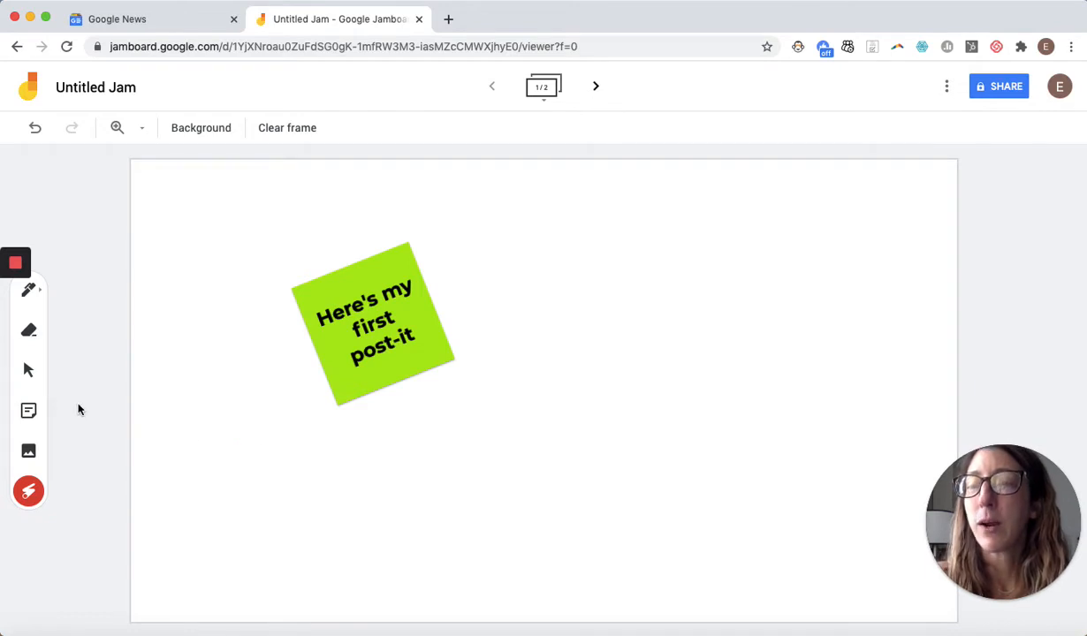
Step: Draw a blue highlighter loop around the sticky note
{"action": "mouse_move", "coordinate": [26, 296]}
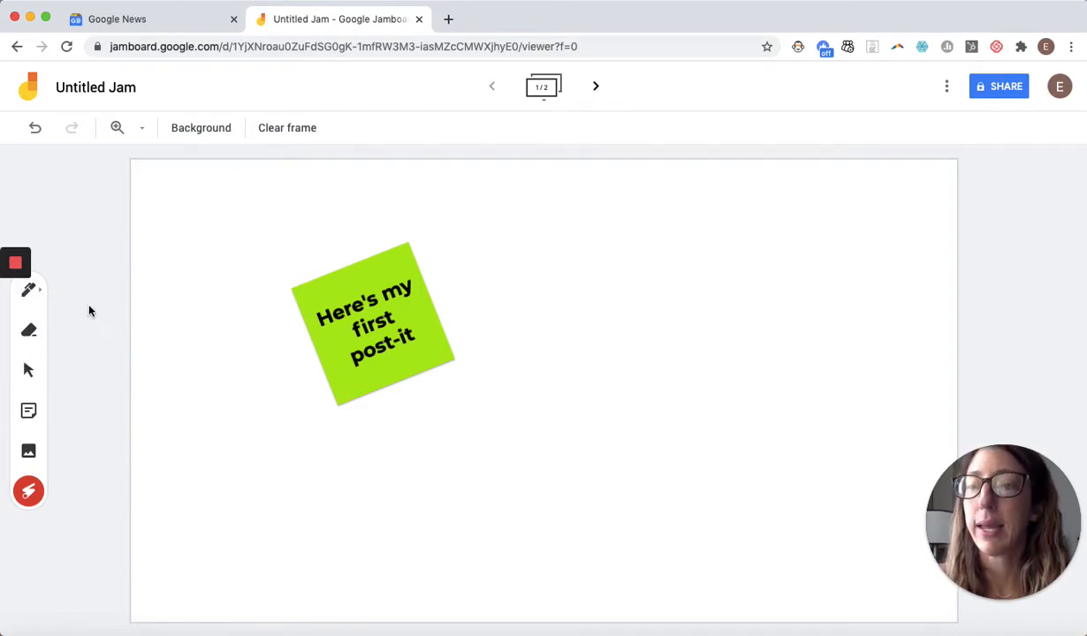
{"action": "left_click", "coordinate": [29, 292]}
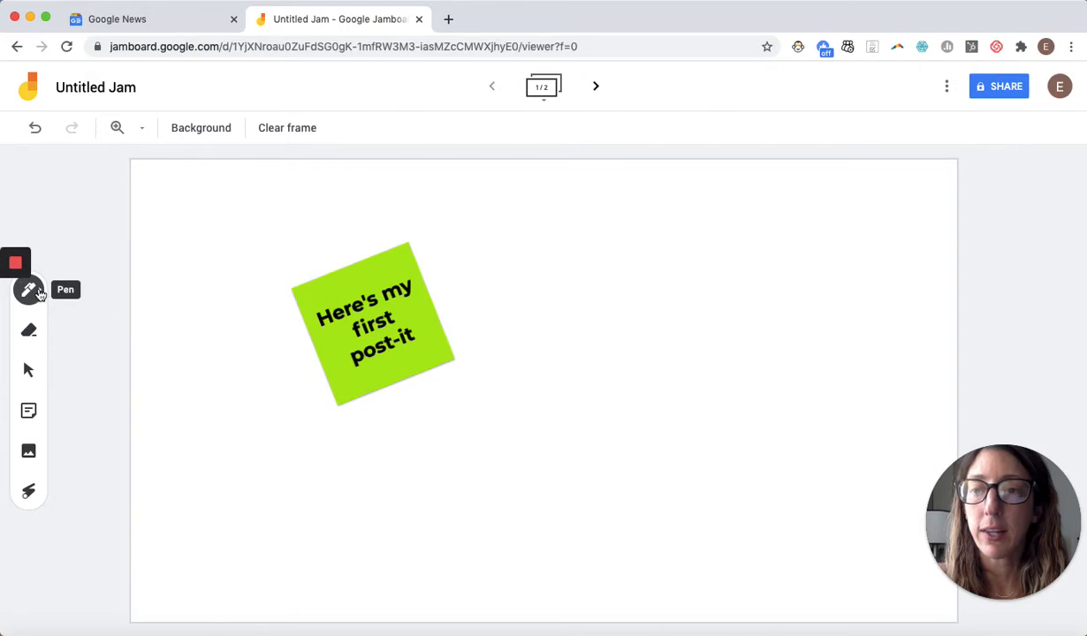
{"action": "left_click", "coordinate": [40, 294]}
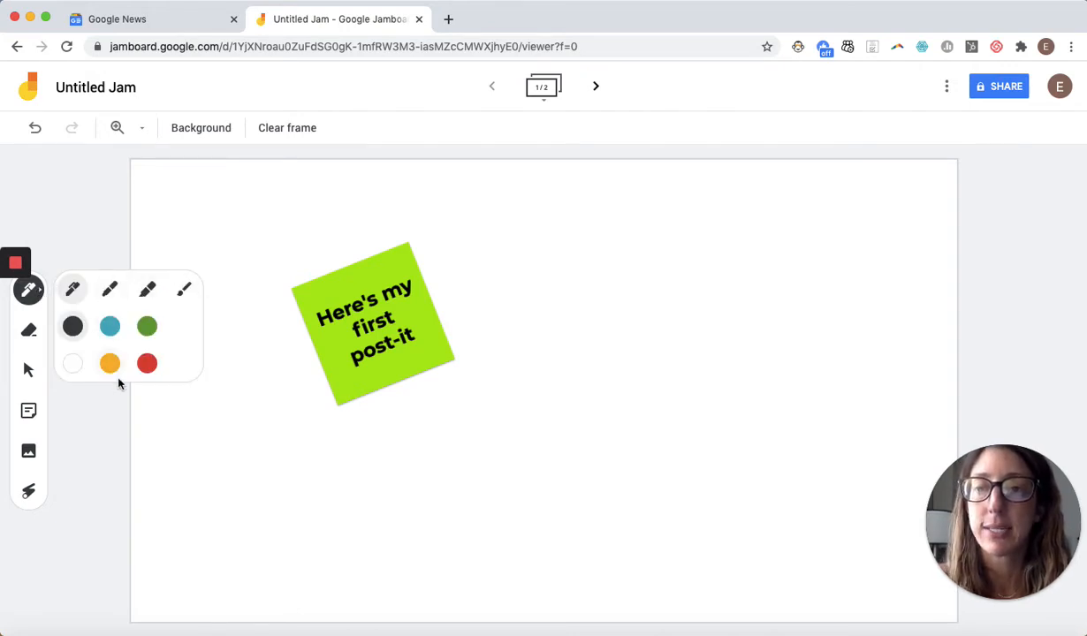
{"action": "left_click", "coordinate": [110, 326]}
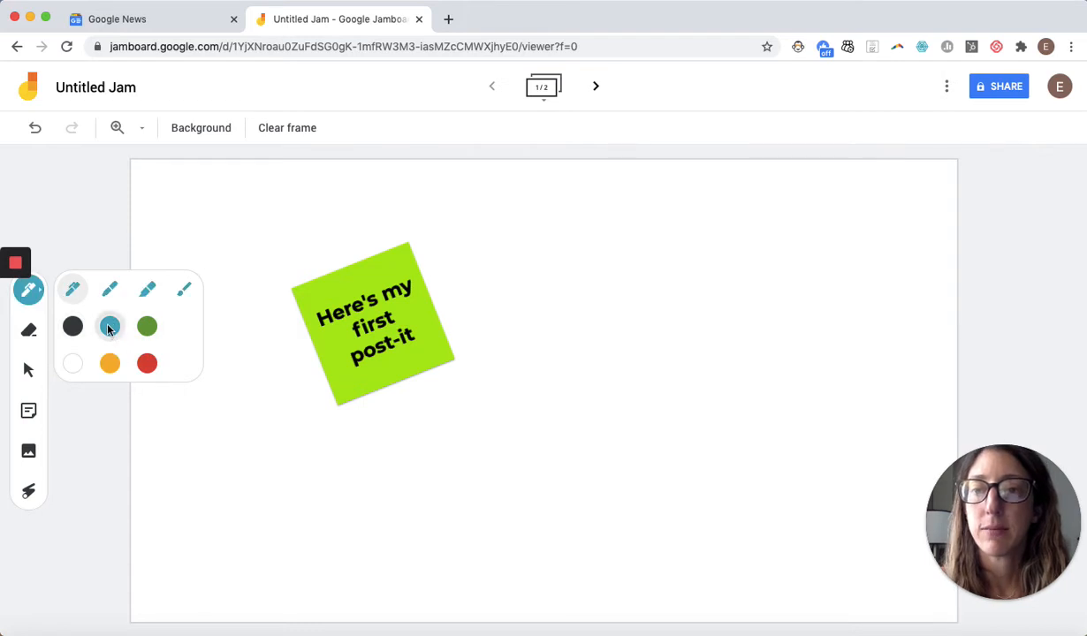
{"action": "left_click", "coordinate": [148, 290]}
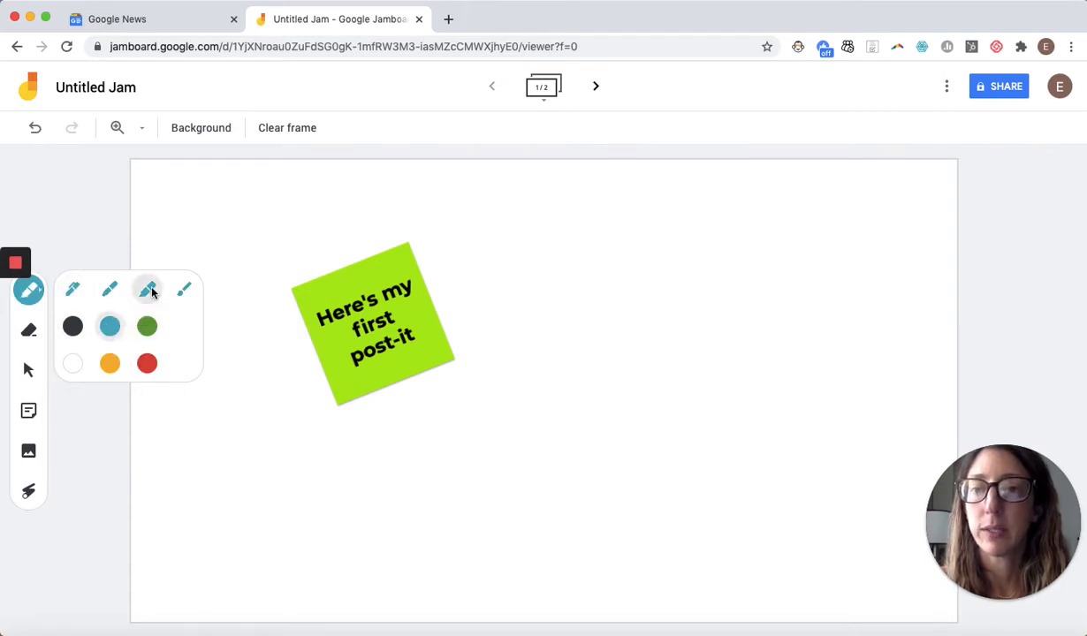
{"action": "mouse_move", "coordinate": [333, 222]}
{"action": "left_mouse_down"}
{"action": "mouse_move", "coordinate": [254, 311]}
{"action": "mouse_move", "coordinate": [380, 437]}
{"action": "mouse_move", "coordinate": [413, 307]}
{"action": "mouse_move", "coordinate": [344, 235]}
{"action": "mouse_move", "coordinate": [274, 256]}
{"action": "left_mouse_up"}
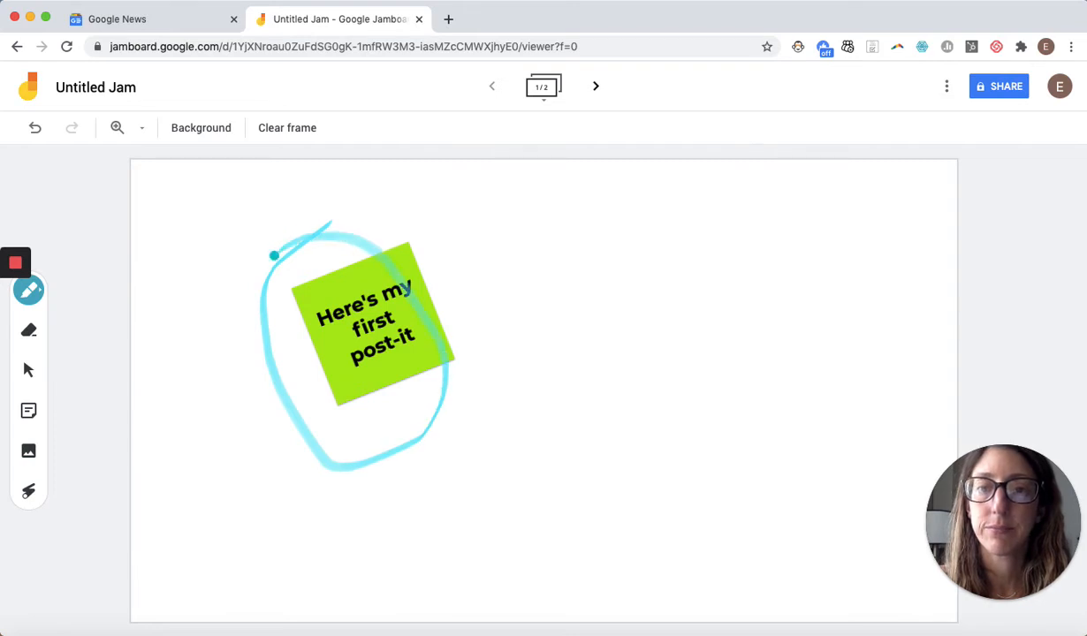
Step: Erase the upper part of the blue loop above the sticky note
{"action": "mouse_move", "coordinate": [30, 335]}
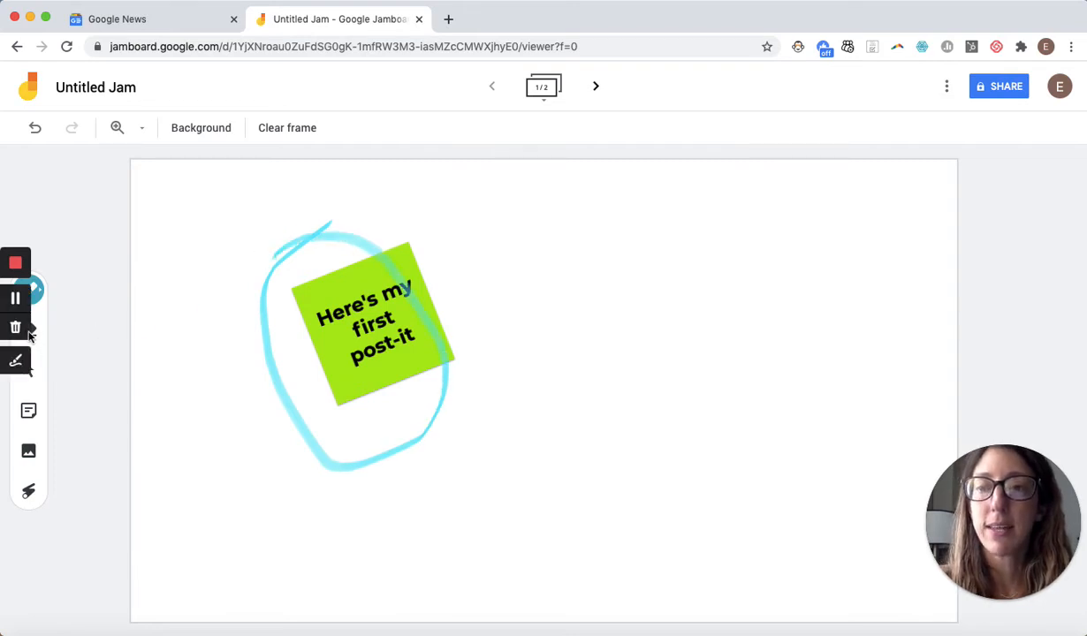
{"action": "left_click", "coordinate": [29, 330]}
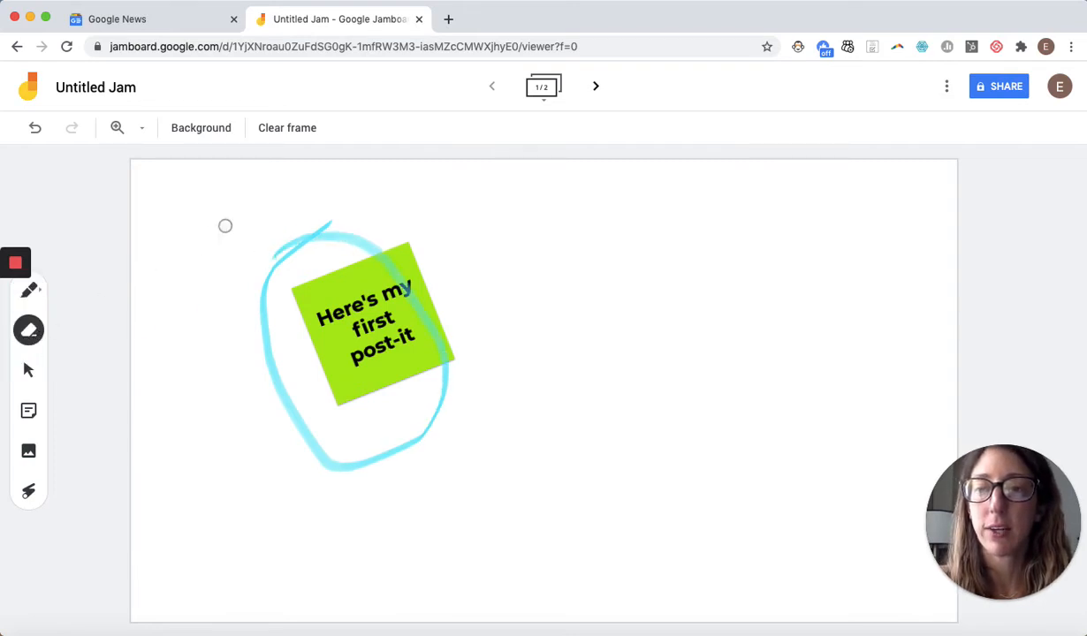
{"action": "mouse_move", "coordinate": [359, 221]}
{"action": "left_mouse_down"}
{"action": "mouse_move", "coordinate": [326, 225]}
{"action": "mouse_move", "coordinate": [291, 256]}
{"action": "left_mouse_up"}
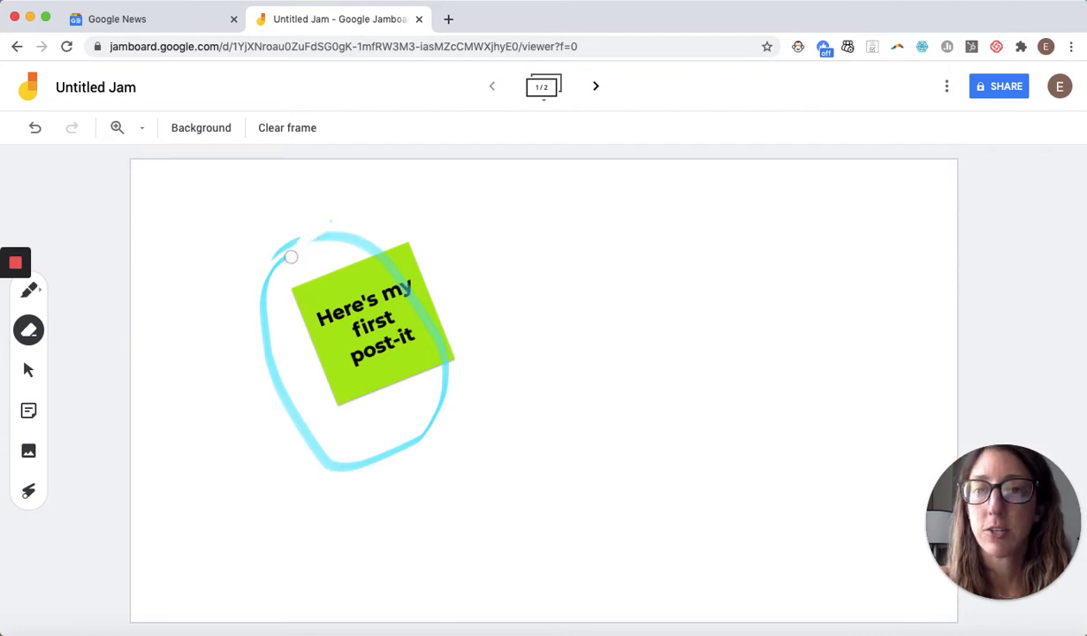
{"action": "mouse_move", "coordinate": [290, 257]}
{"action": "left_mouse_down"}
{"action": "mouse_move", "coordinate": [340, 236]}
{"action": "mouse_move", "coordinate": [356, 244]}
{"action": "left_mouse_up"}
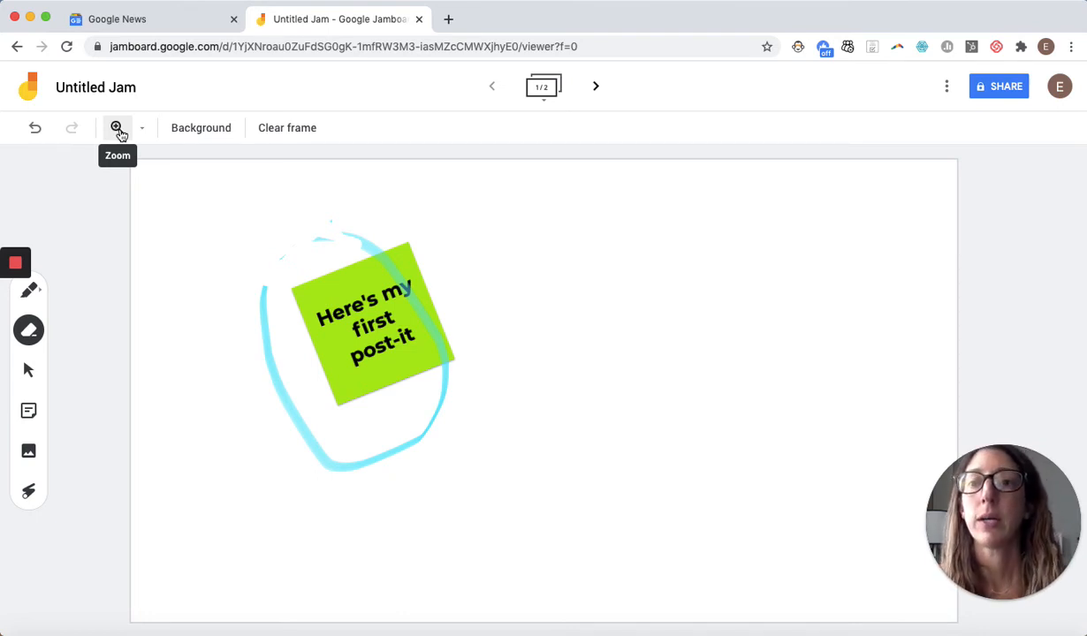
Step: Look at the available frame backgrounds and clear everything from the first frame
{"action": "left_click", "coordinate": [190, 129]}
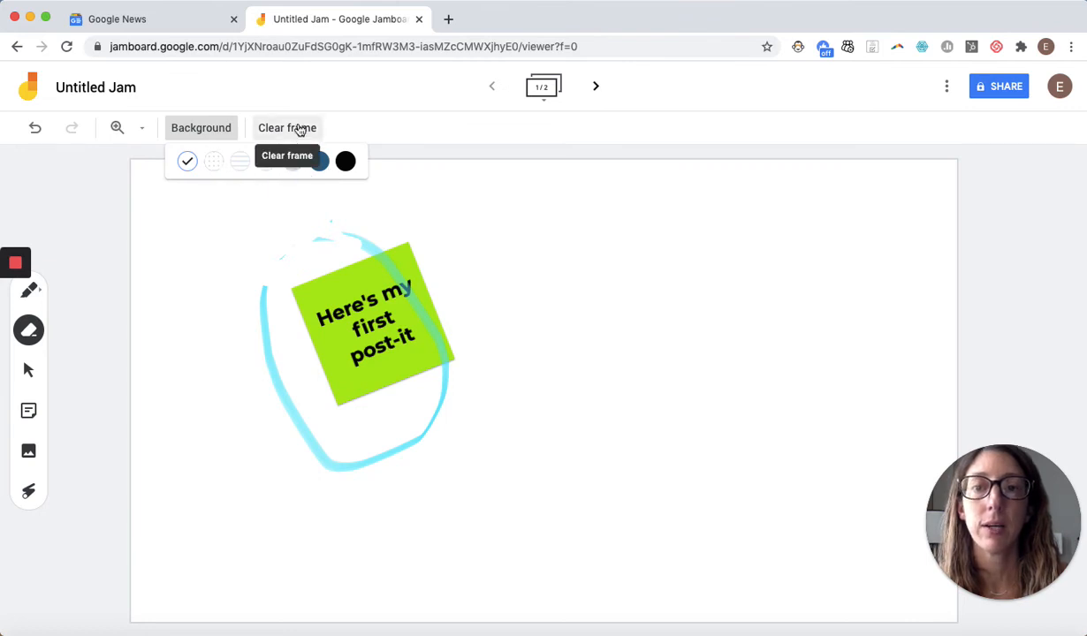
{"action": "left_click", "coordinate": [299, 129]}
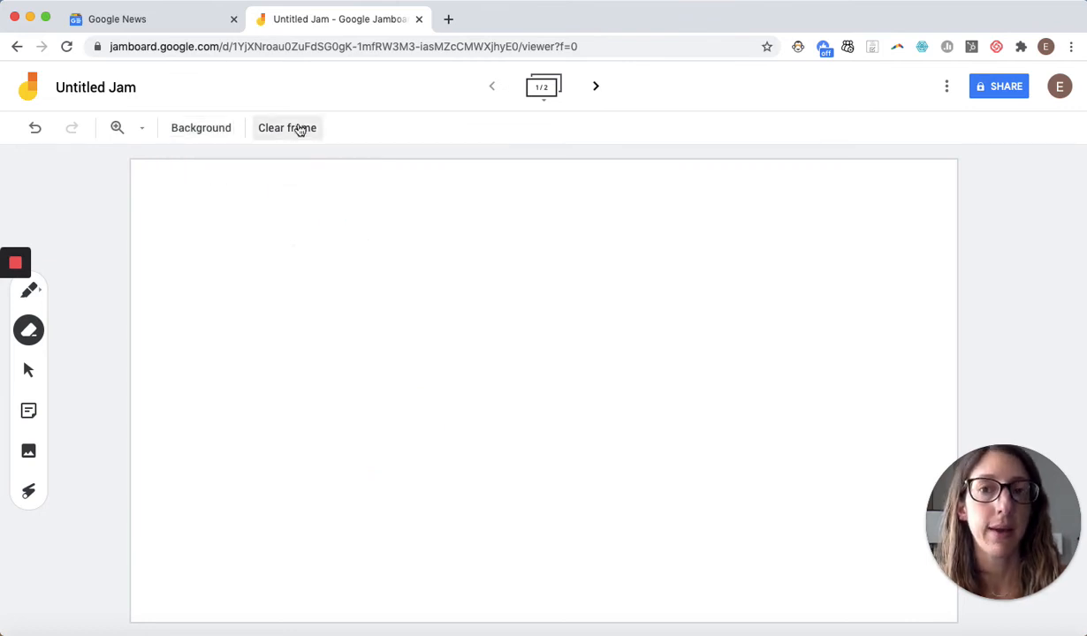
Step: Share the jam with anyone who has the link, with Editor access, and copy the sharing link
{"action": "left_click", "coordinate": [1004, 88]}
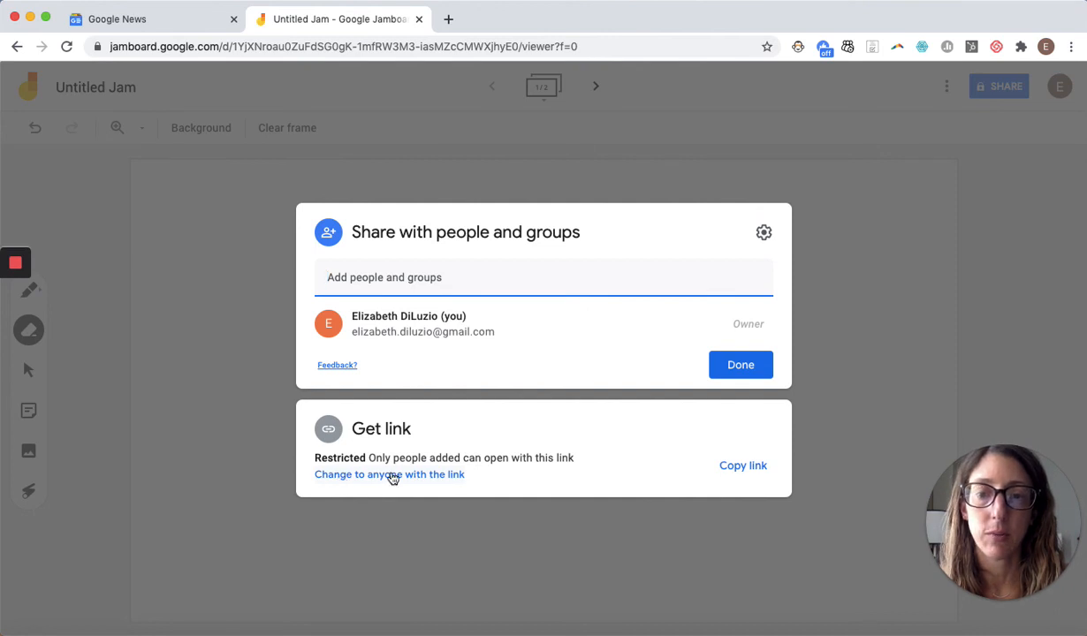
{"action": "left_click", "coordinate": [434, 481]}
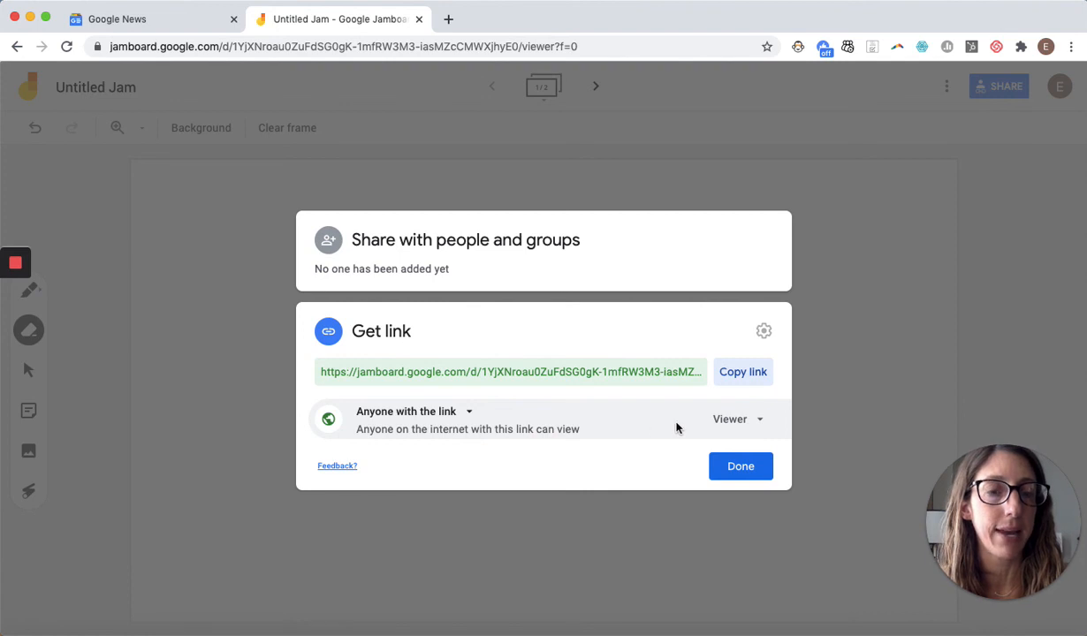
{"action": "left_click", "coordinate": [755, 422]}
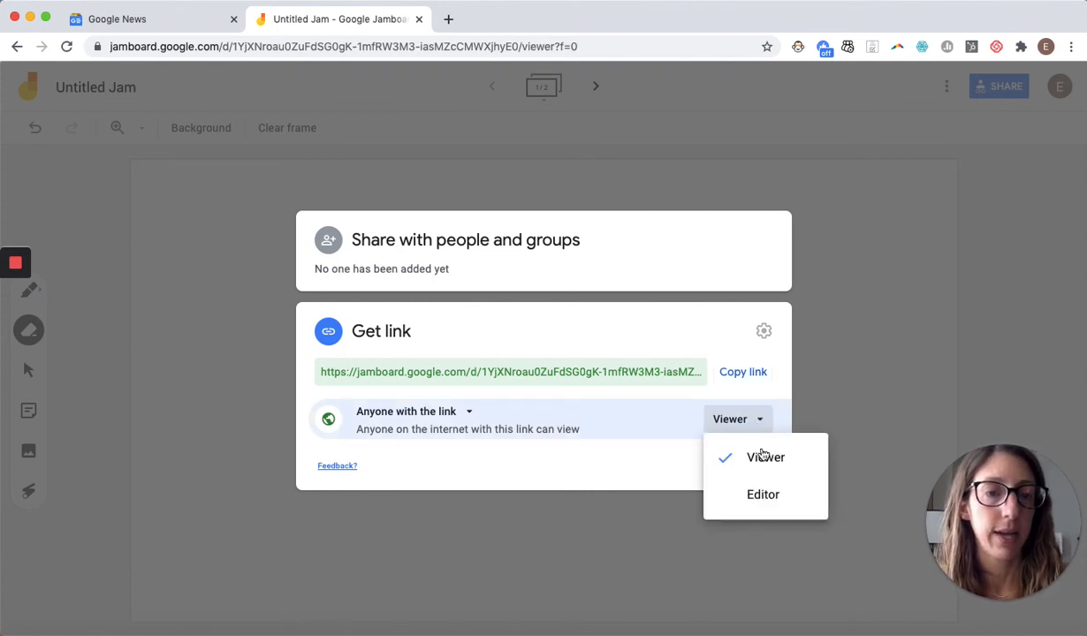
{"action": "left_click", "coordinate": [763, 496]}
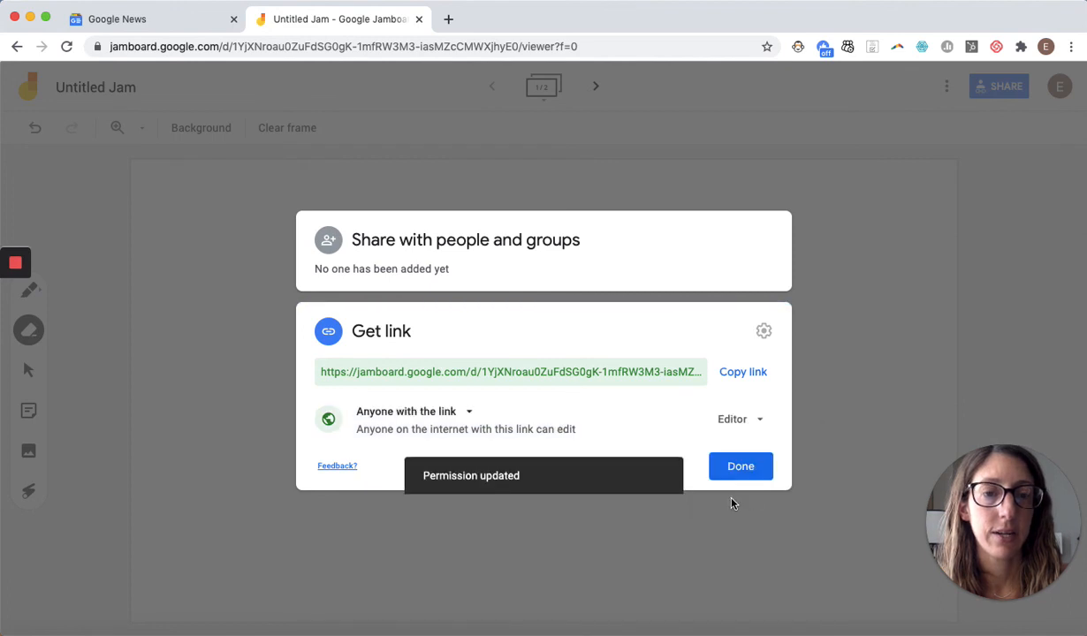
{"action": "left_click", "coordinate": [743, 373]}
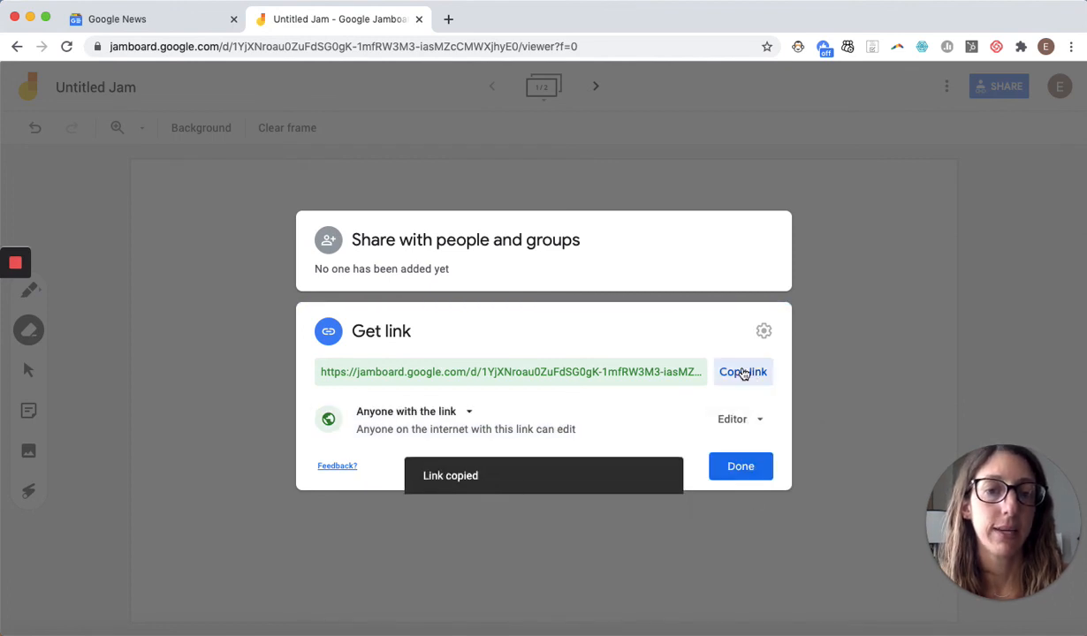